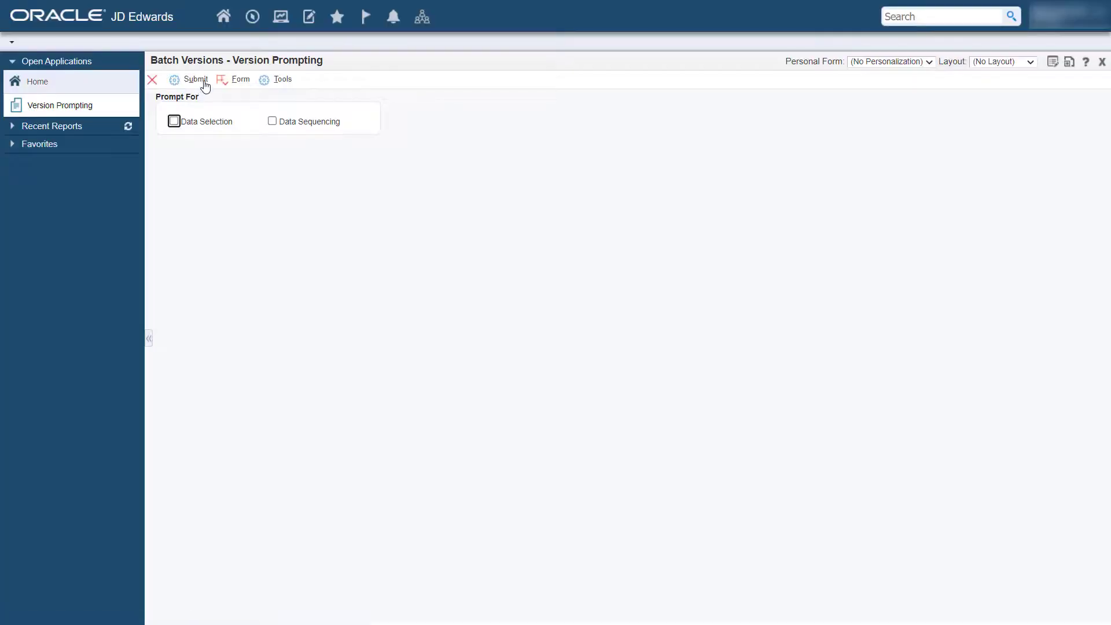
- Submit the XJDE0002 batch version from Version Prompting
{"action": "left_click", "coordinate": [204, 82]}
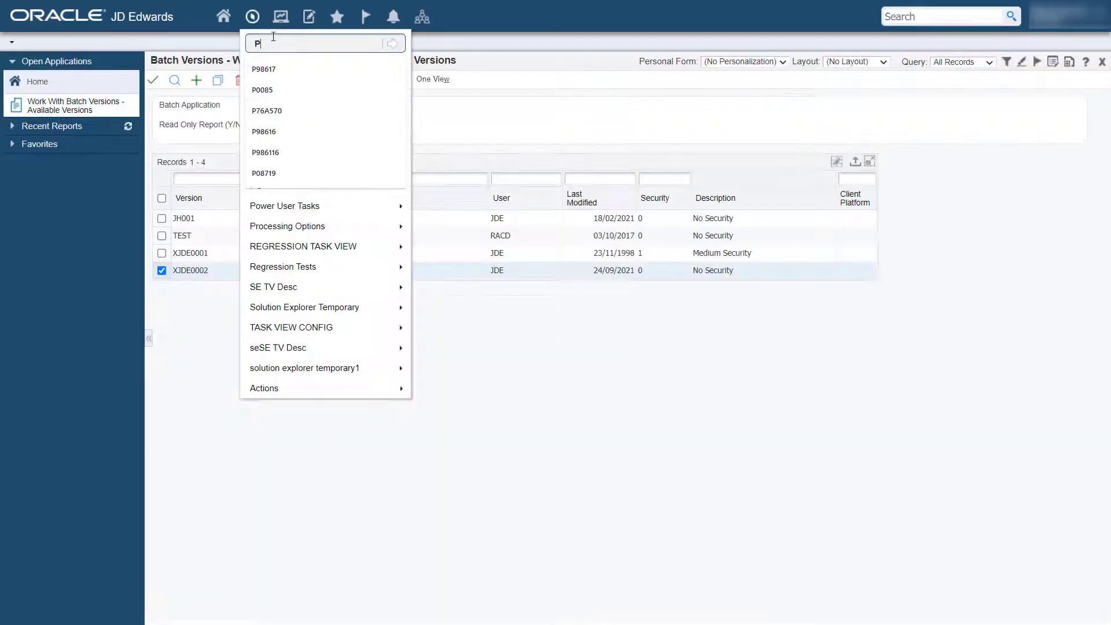
- Via fast path 0085, set Always Use Default Printer to Yes in User Profile Revisions
{"action": "type", "text": "0085"}
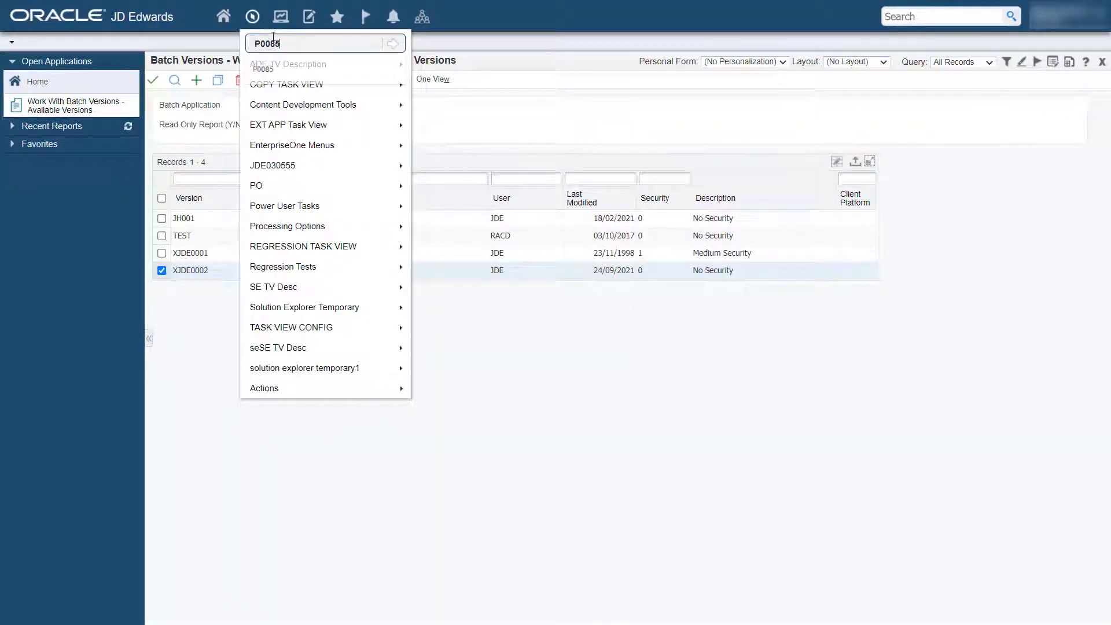
{"action": "left_click", "coordinate": [393, 46]}
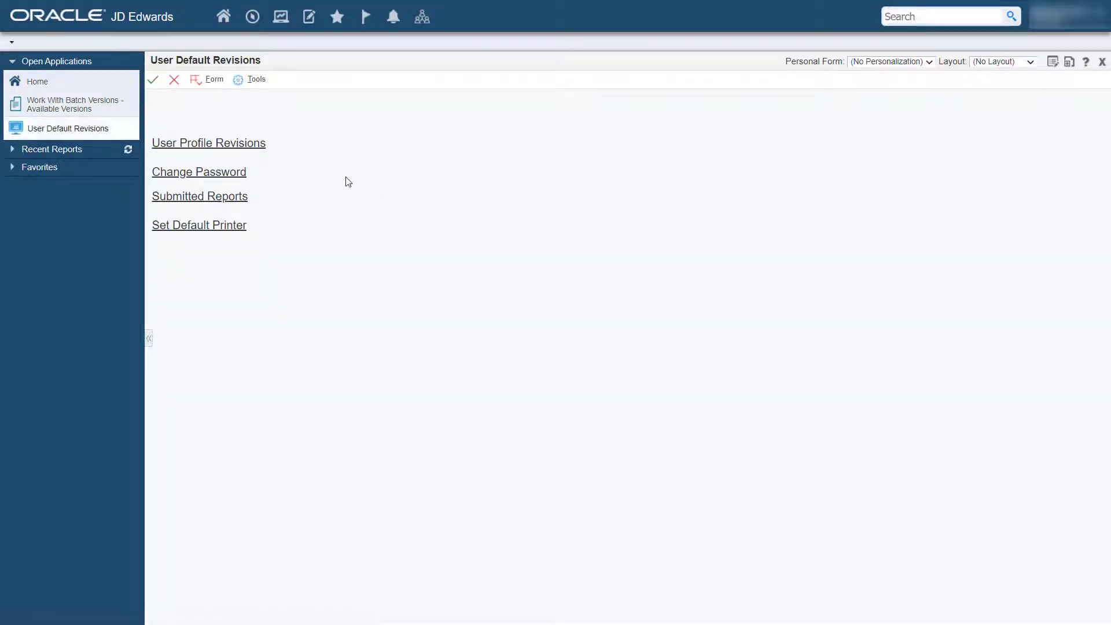
{"action": "left_click", "coordinate": [264, 145]}
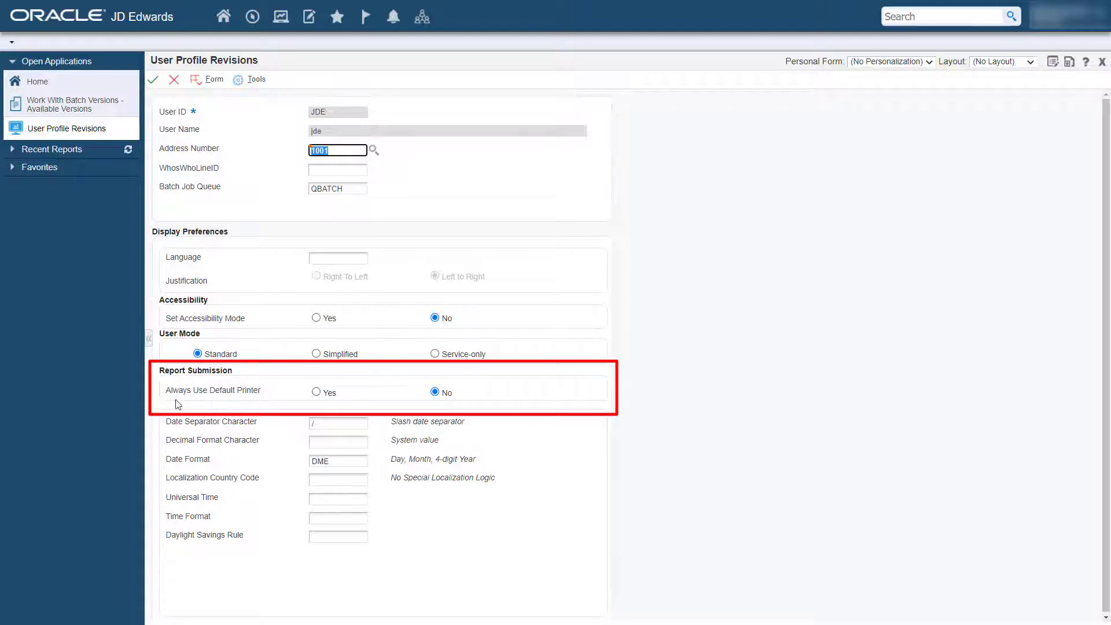
{"action": "left_click", "coordinate": [316, 393]}
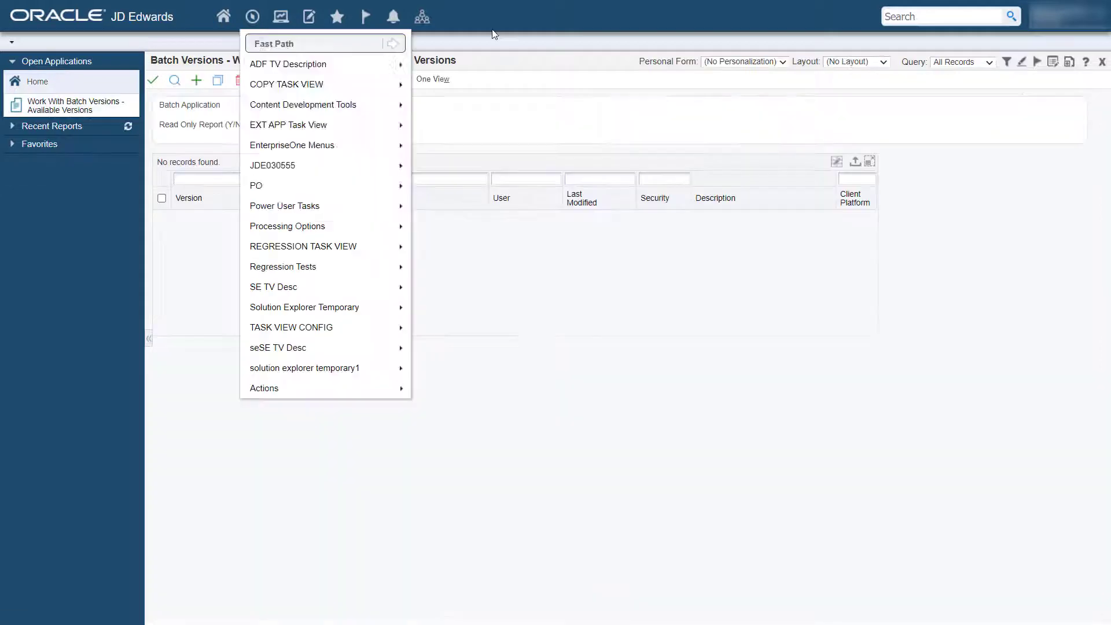
- Via fast path P98616, select version XJDE0002 and submit the Date Patterns Report again
{"action": "type", "text": "P9"}
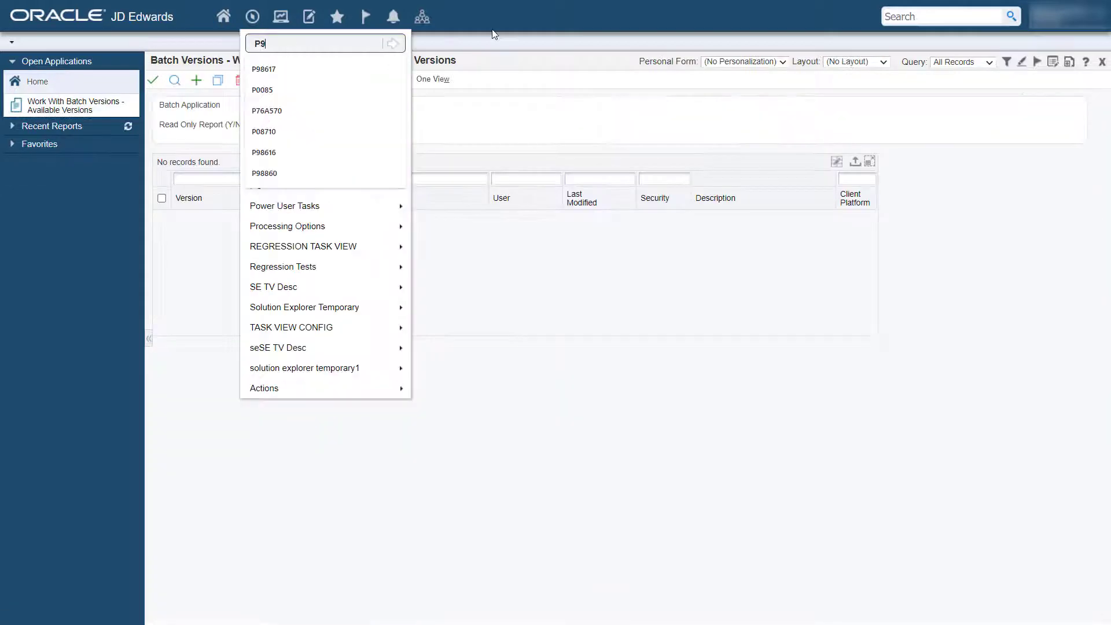
{"action": "type", "text": "8616"}
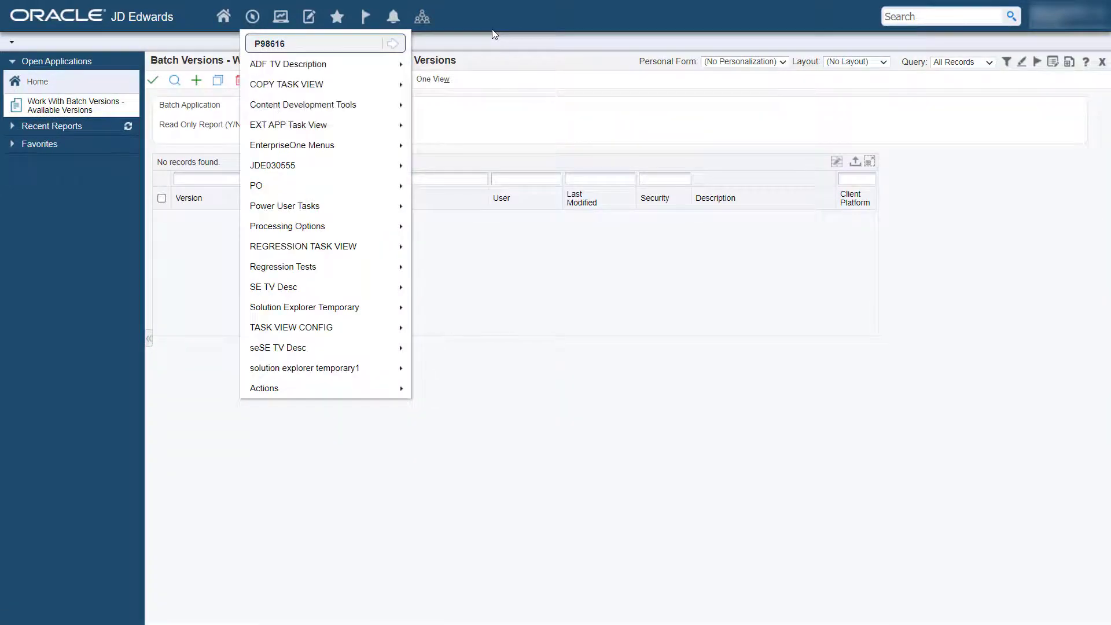
{"action": "left_click", "coordinate": [394, 45]}
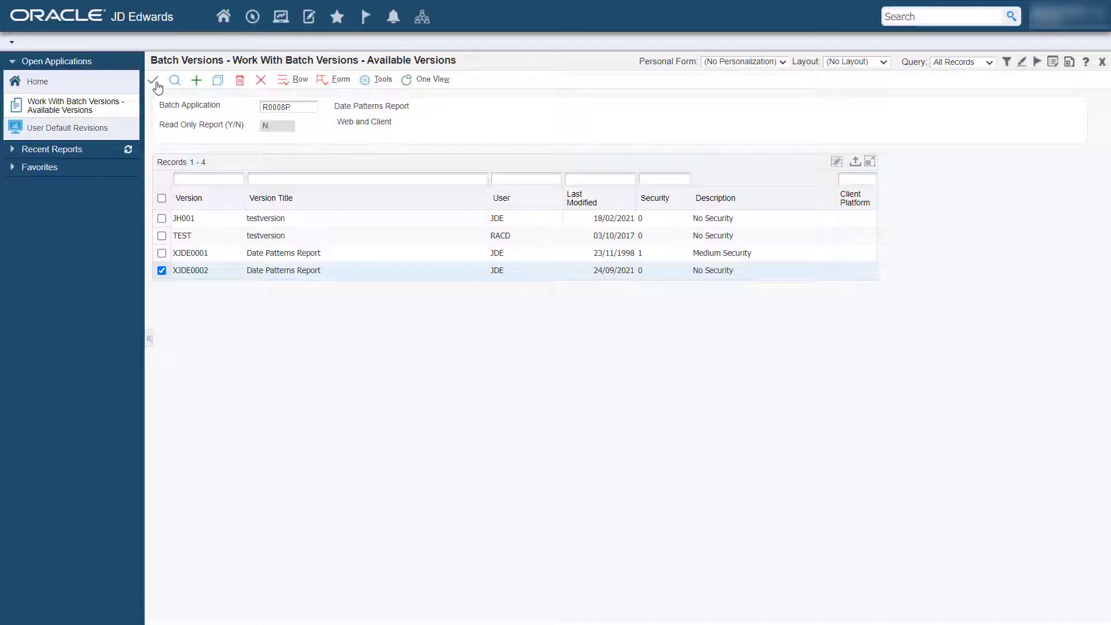
{"action": "left_click", "coordinate": [155, 82]}
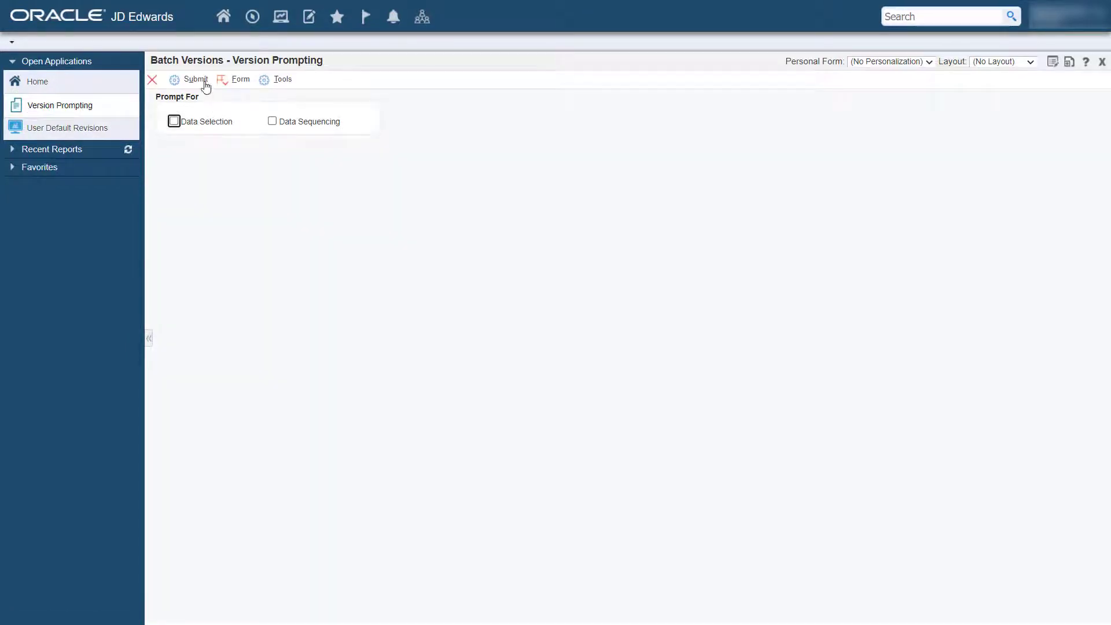
{"action": "left_click", "coordinate": [206, 84]}
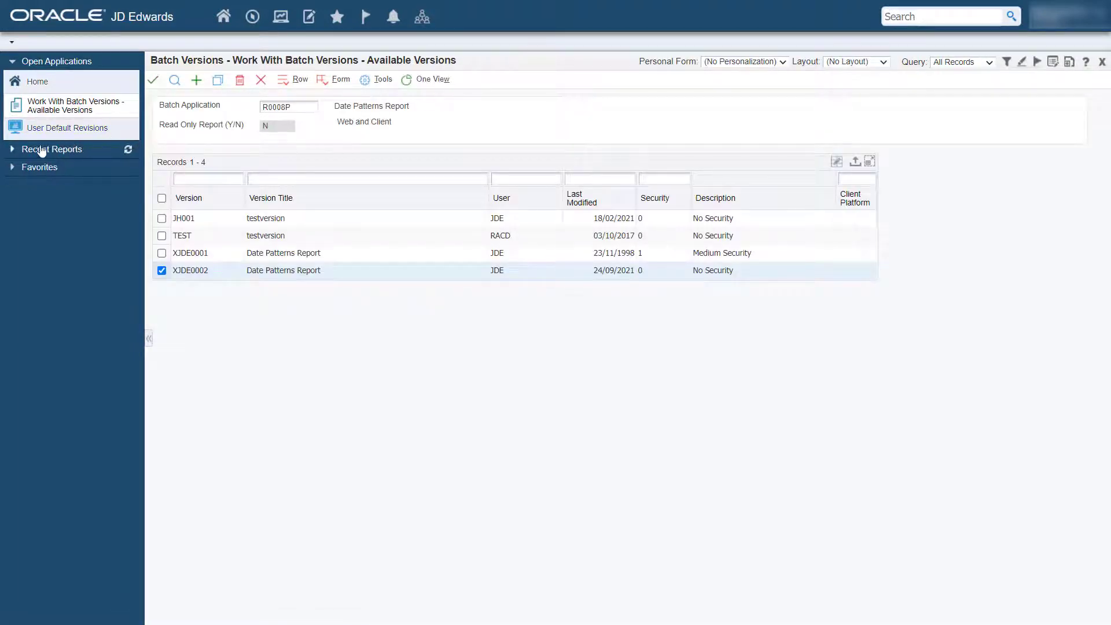
- Open View Job Status under Recent Reports and refresh until job 463 R42565_TEST shows Terminated
{"action": "left_click", "coordinate": [43, 151]}
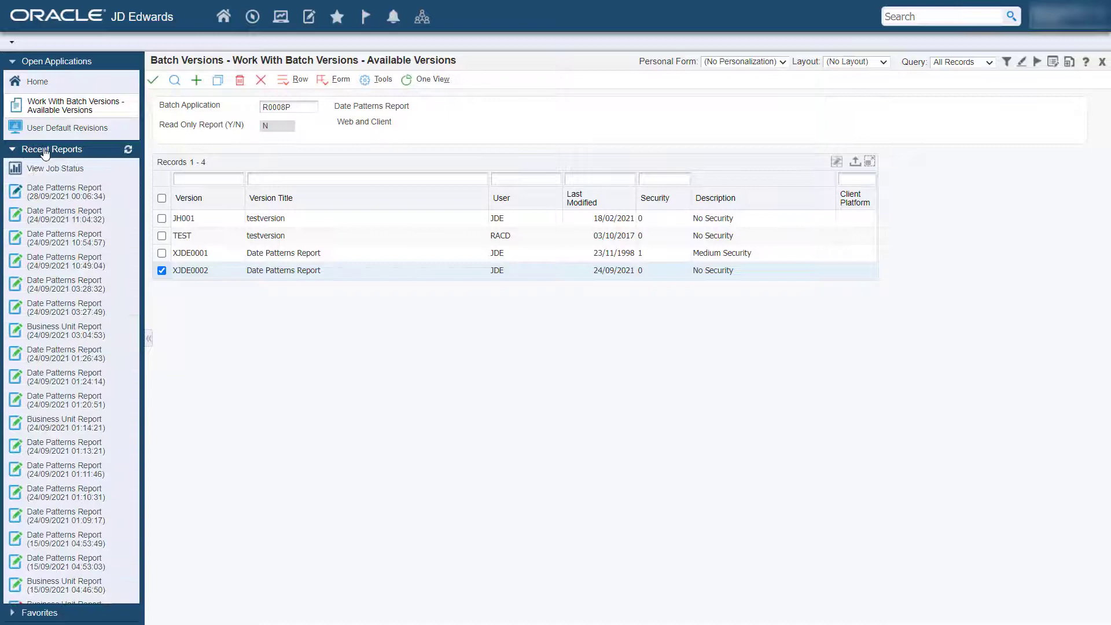
{"action": "left_click", "coordinate": [53, 169]}
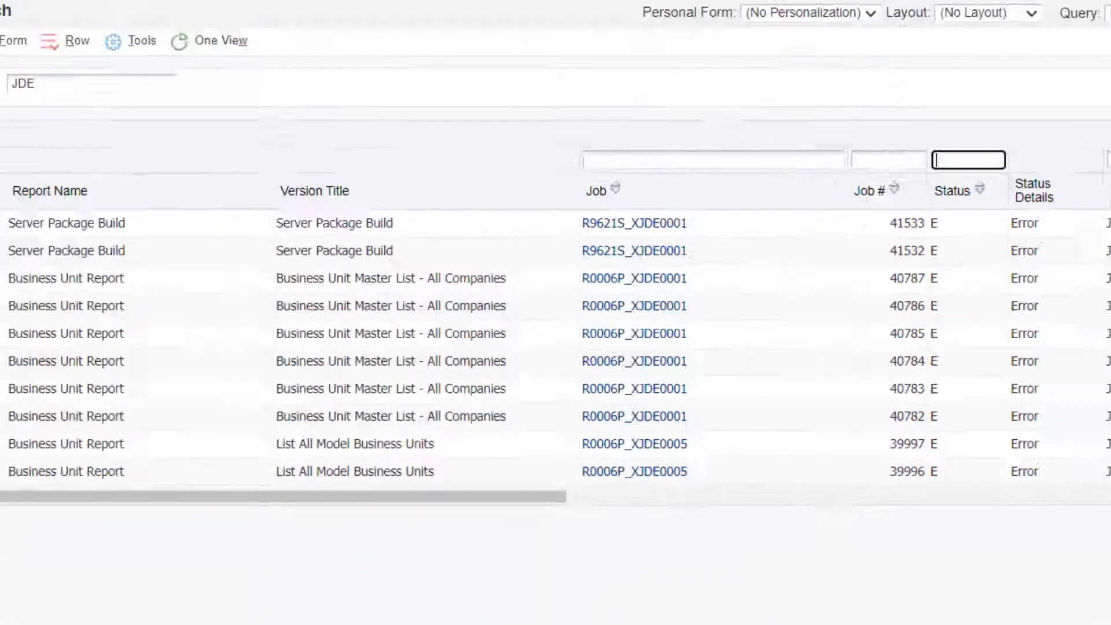
{"action": "left_click", "coordinate": [175, 84]}
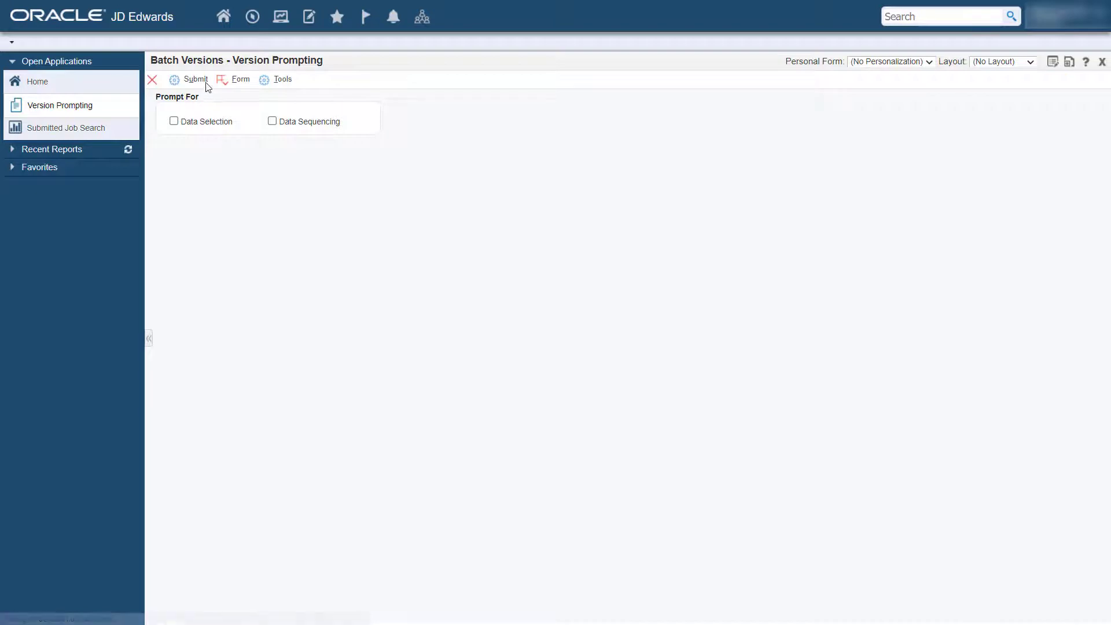
- Select the TEST version of R42565 Print Invoices and run it
{"action": "left_click", "coordinate": [206, 82]}
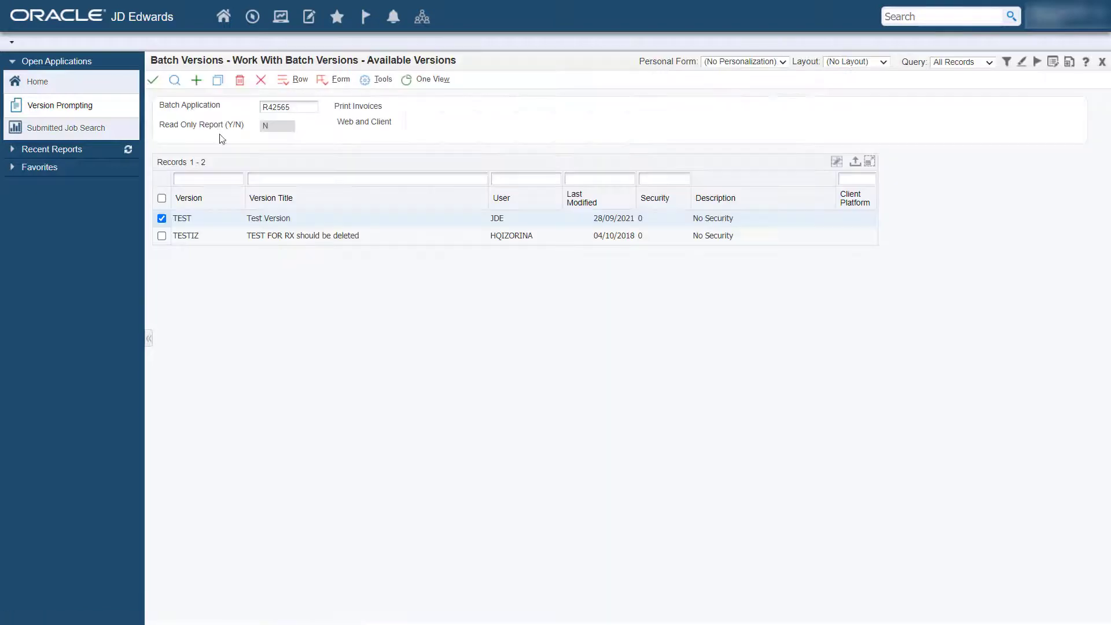
{"action": "left_click", "coordinate": [104, 133]}
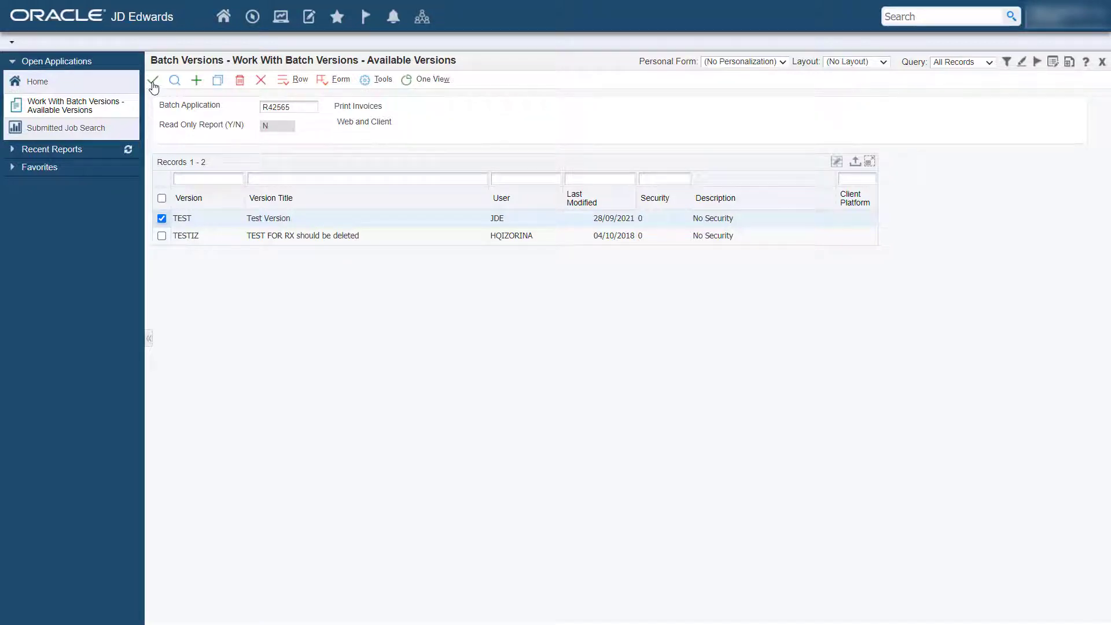
{"action": "left_click", "coordinate": [153, 84]}
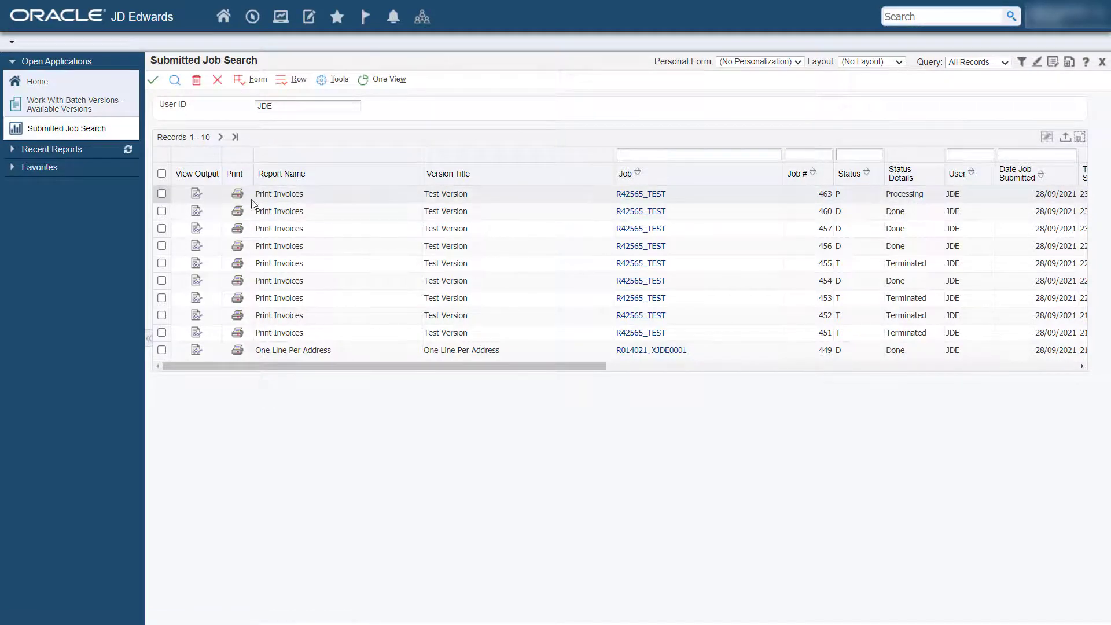
- Terminate job 463 and refresh the job list to show its T status
{"action": "left_click", "coordinate": [162, 193]}
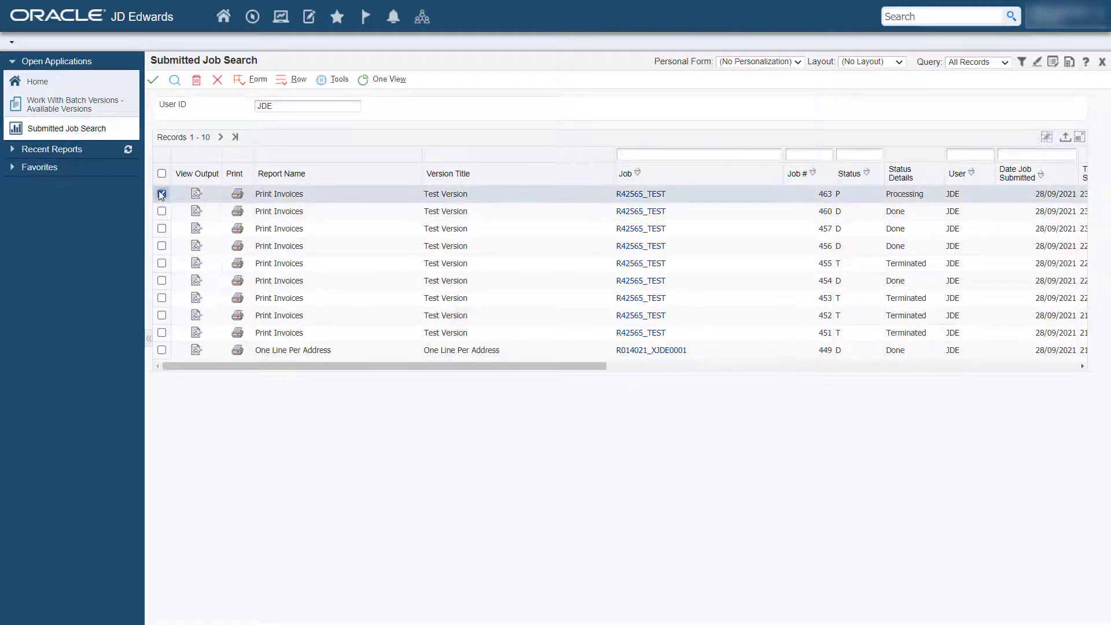
{"action": "left_click", "coordinate": [292, 80]}
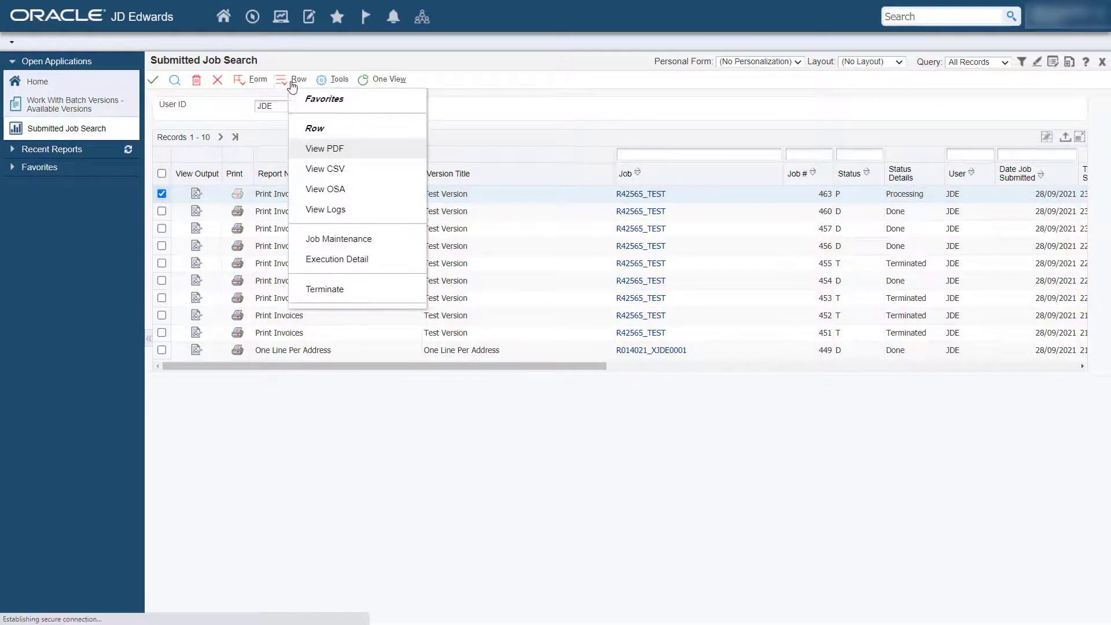
{"action": "left_click", "coordinate": [311, 291]}
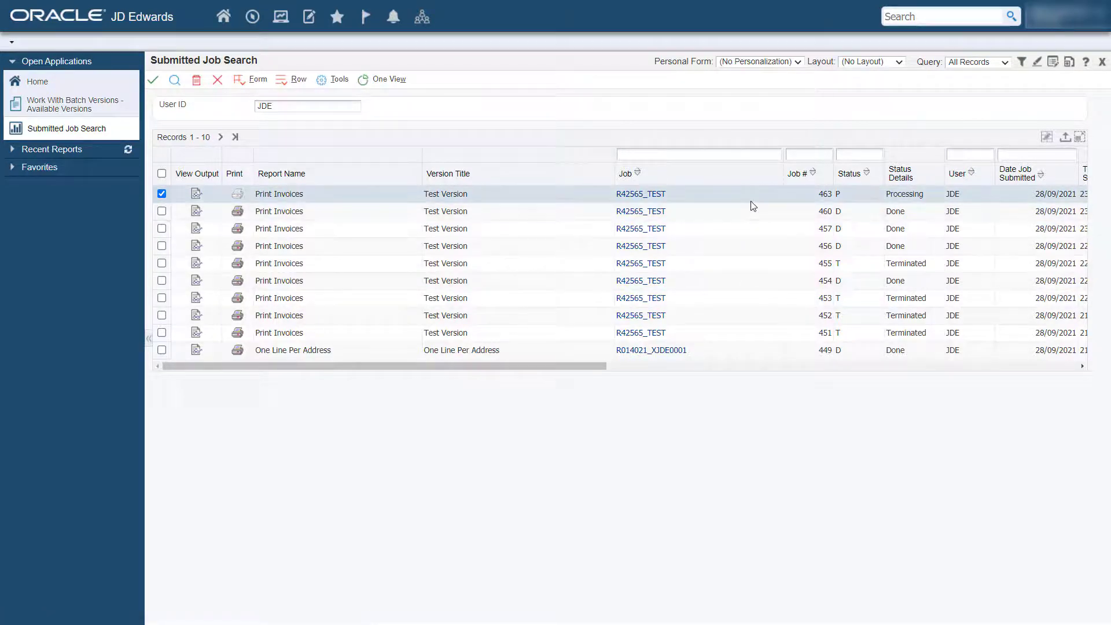
{"action": "left_click", "coordinate": [174, 80]}
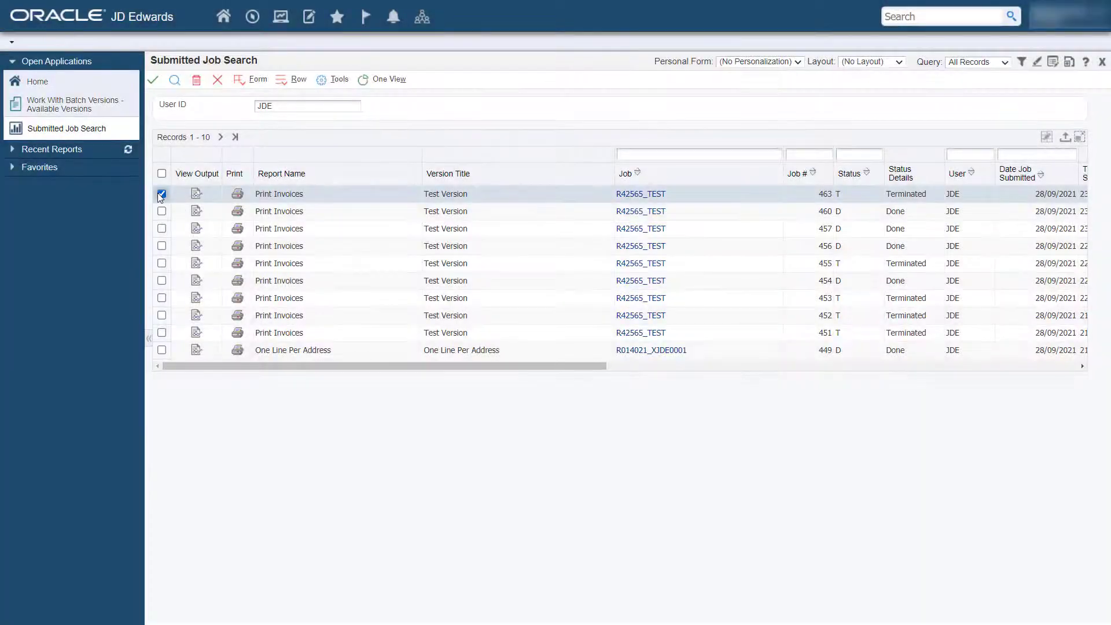
- View job 463's execution detail: terminated after 0:00:13 with 0 rows processed
{"action": "left_click", "coordinate": [161, 193]}
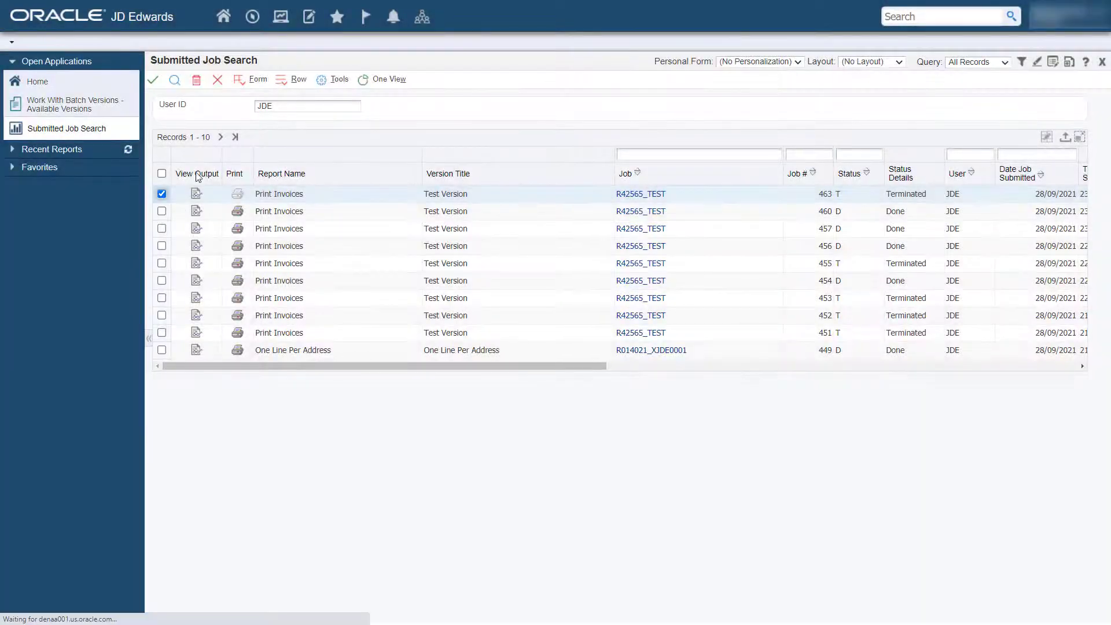
{"action": "left_click", "coordinate": [280, 82]}
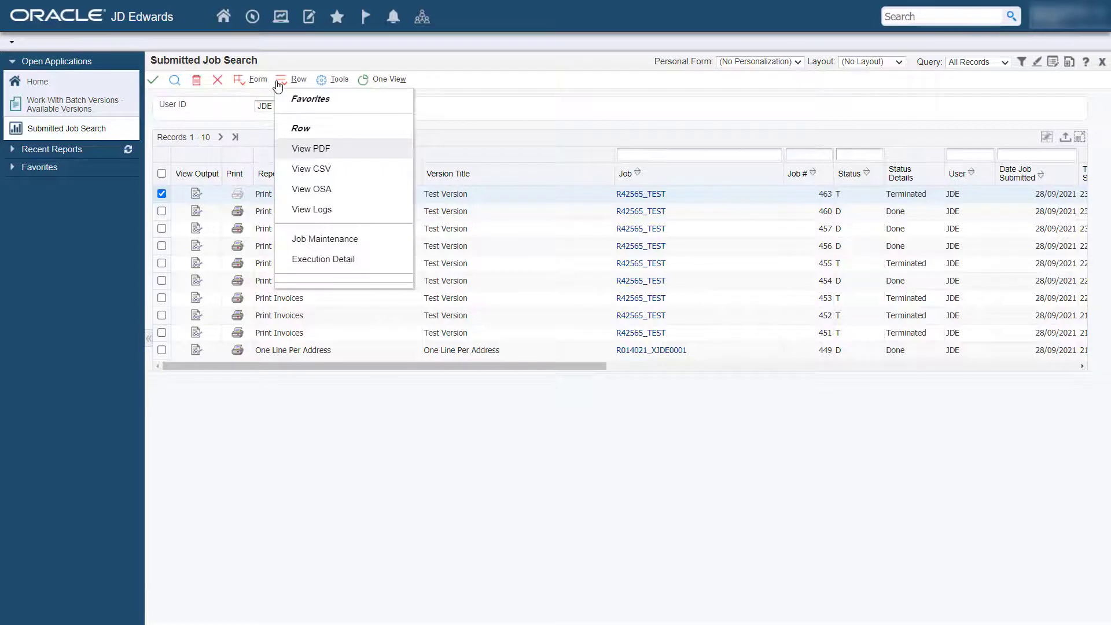
{"action": "left_click", "coordinate": [367, 259]}
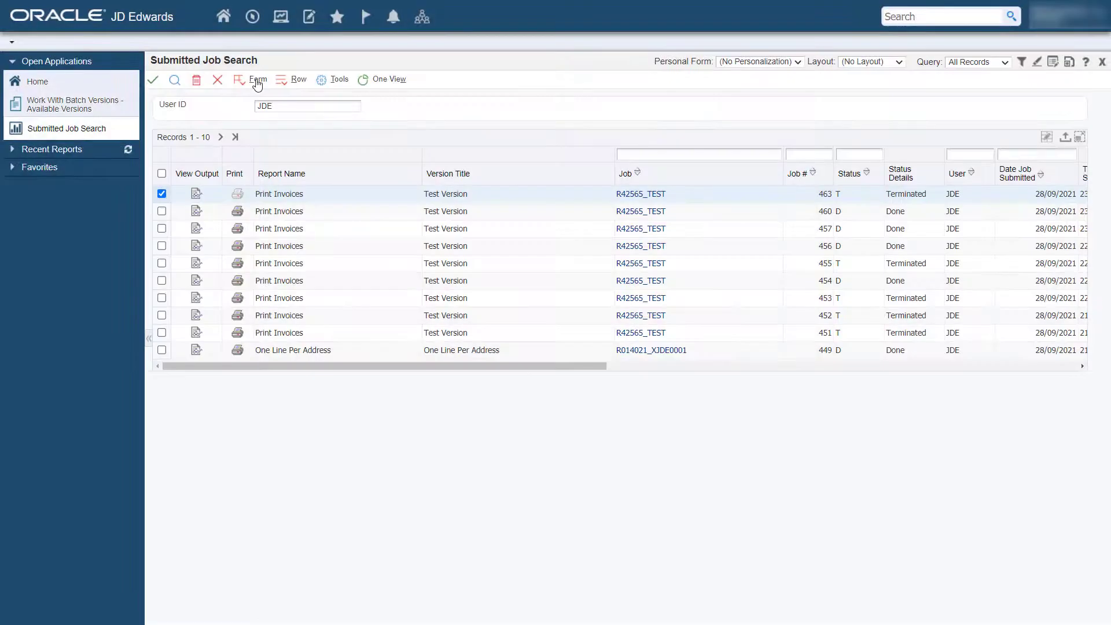
- Resubmit job 463 to host dvcluster4072 with new queue SBATCH and confirm
{"action": "left_click", "coordinate": [258, 83]}
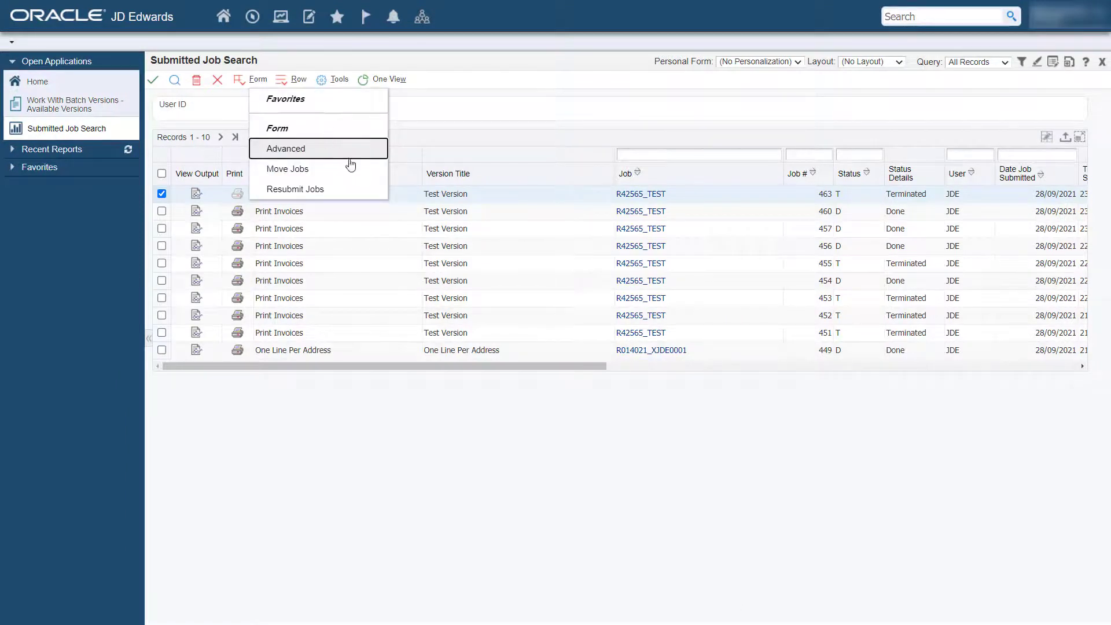
{"action": "left_click", "coordinate": [296, 194]}
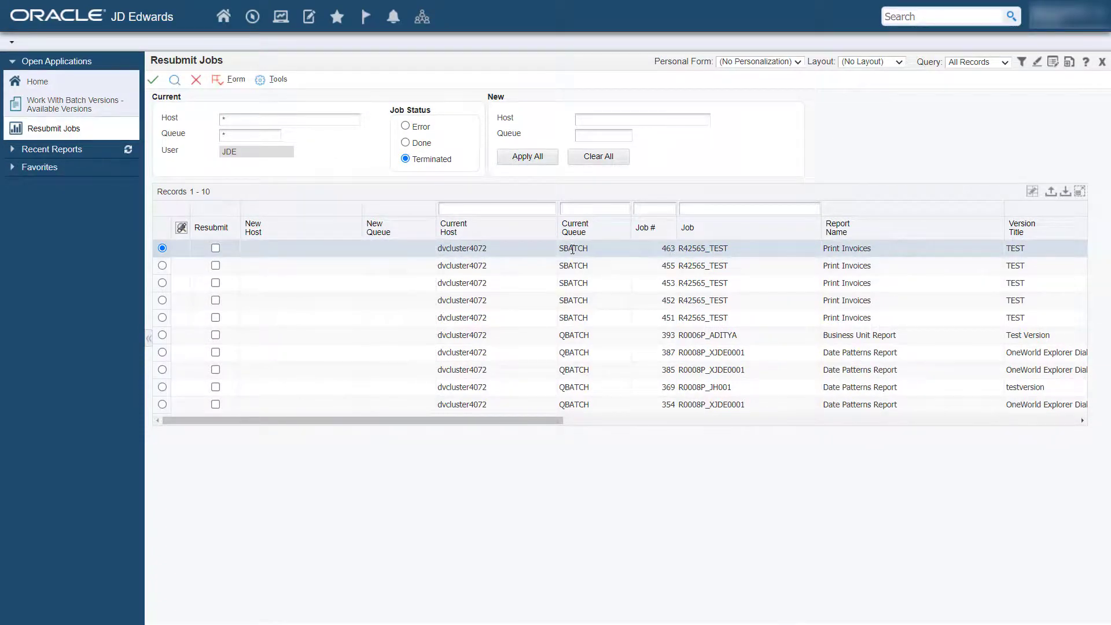
{"action": "left_click", "coordinate": [216, 248]}
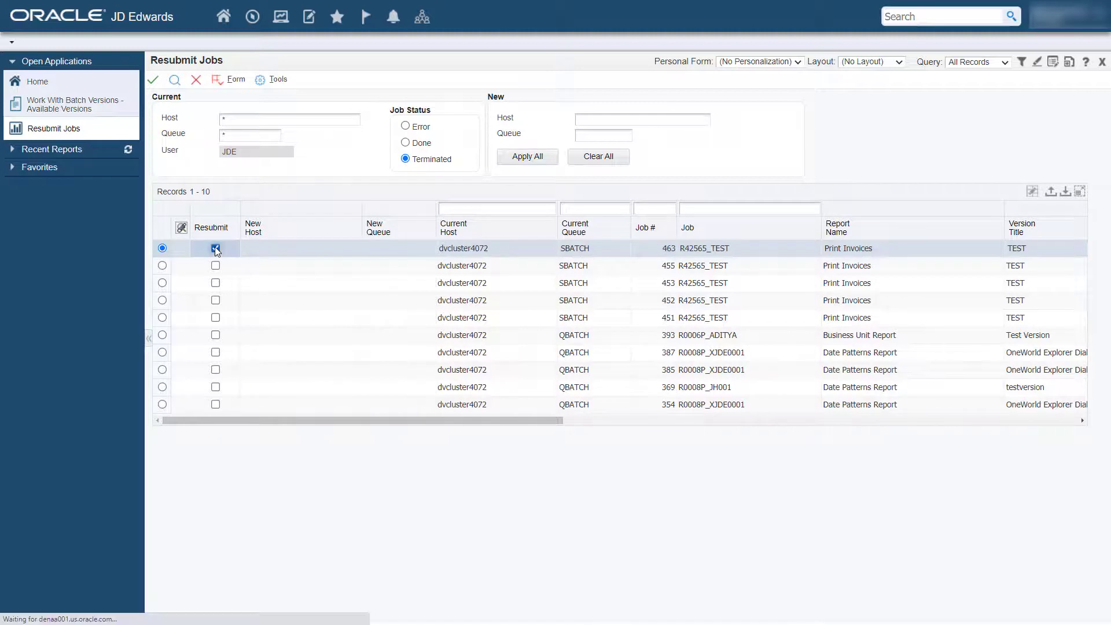
{"action": "left_click", "coordinate": [385, 249]}
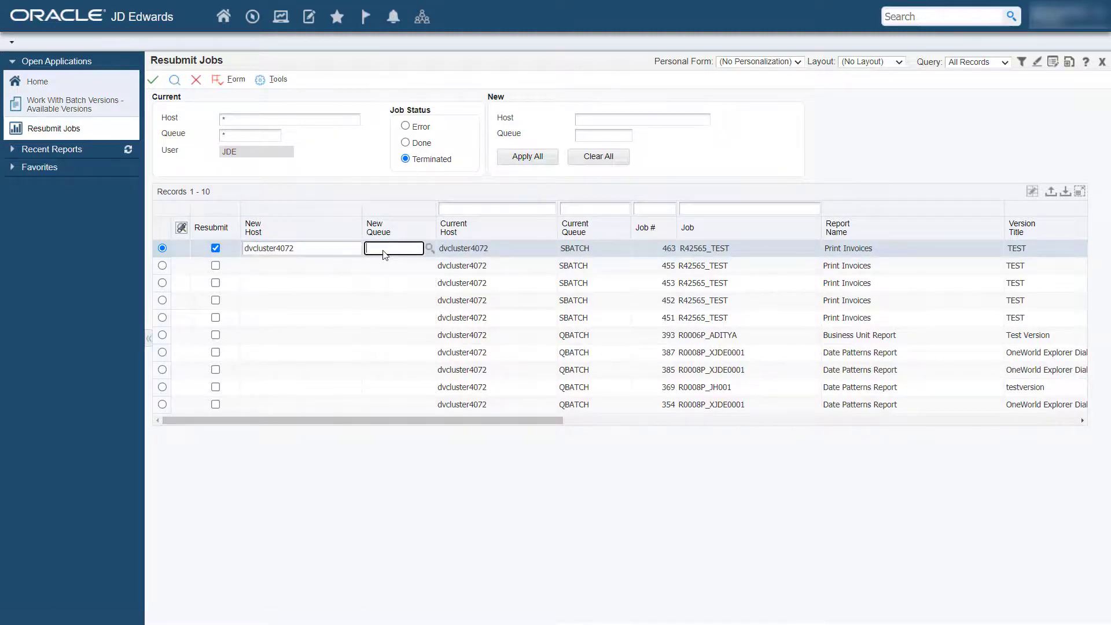
{"action": "type", "text": "SBATCH"}
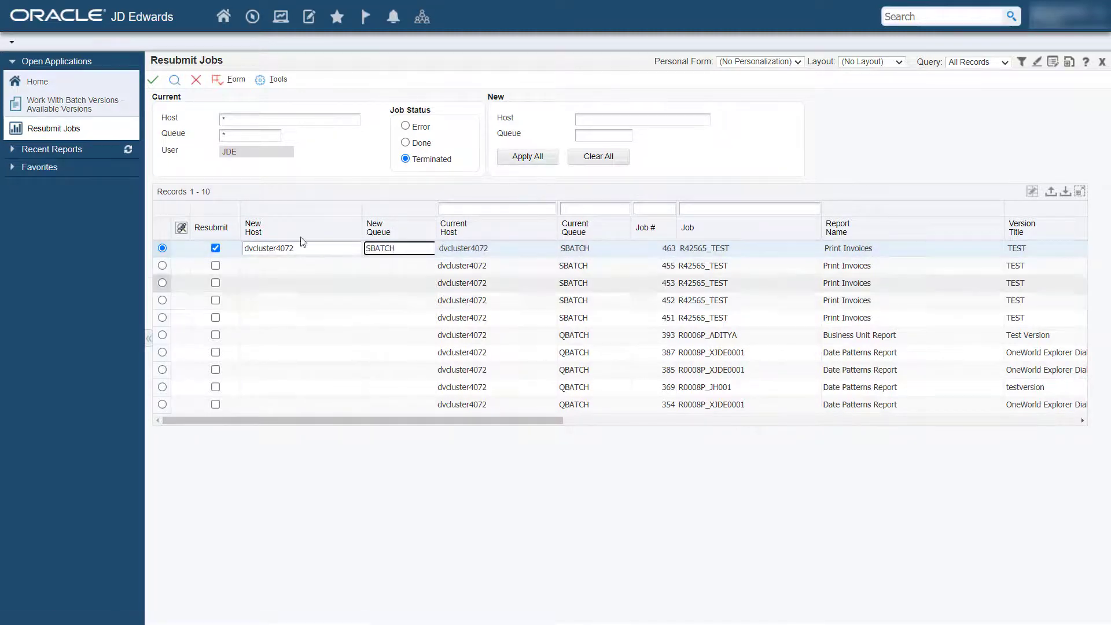
{"action": "left_click", "coordinate": [154, 80]}
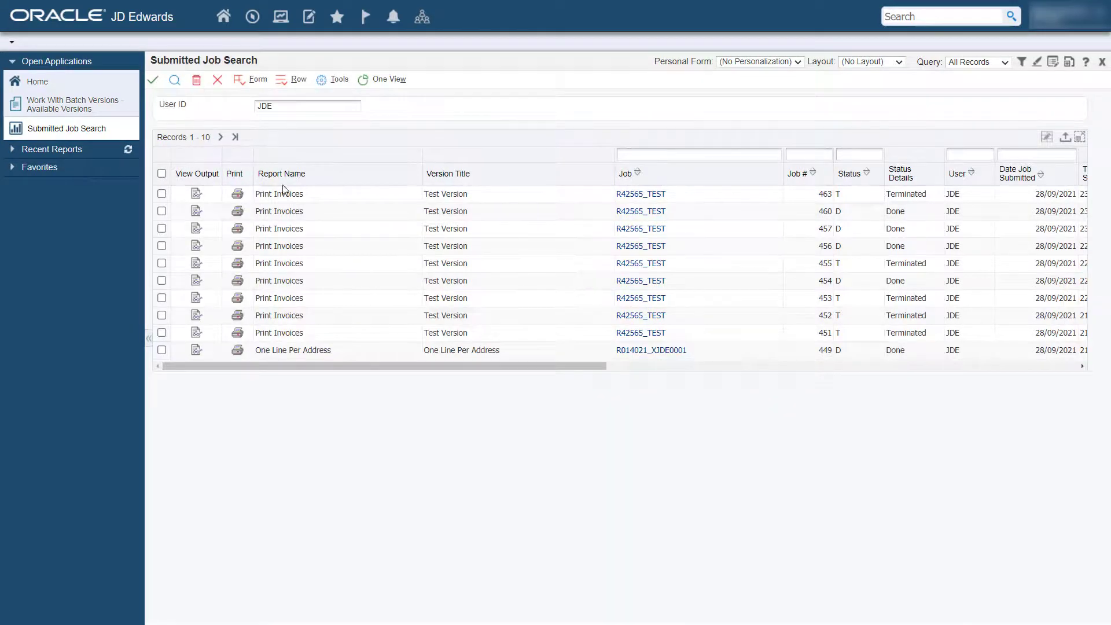
- Refresh Submitted Job Search to check for the resubmitted run
{"action": "left_click", "coordinate": [177, 84]}
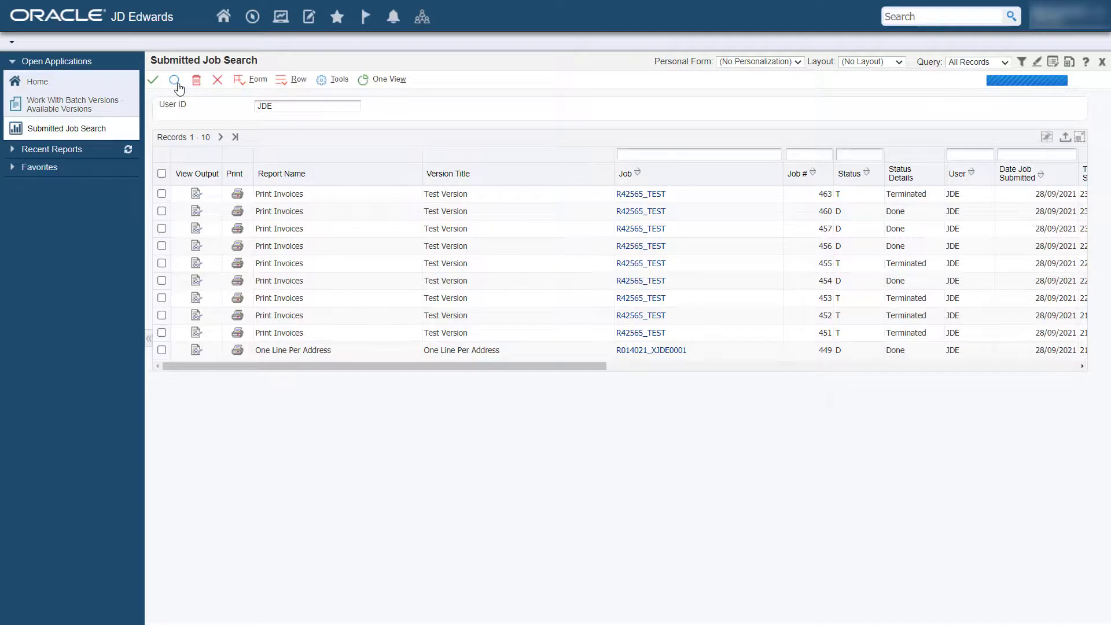